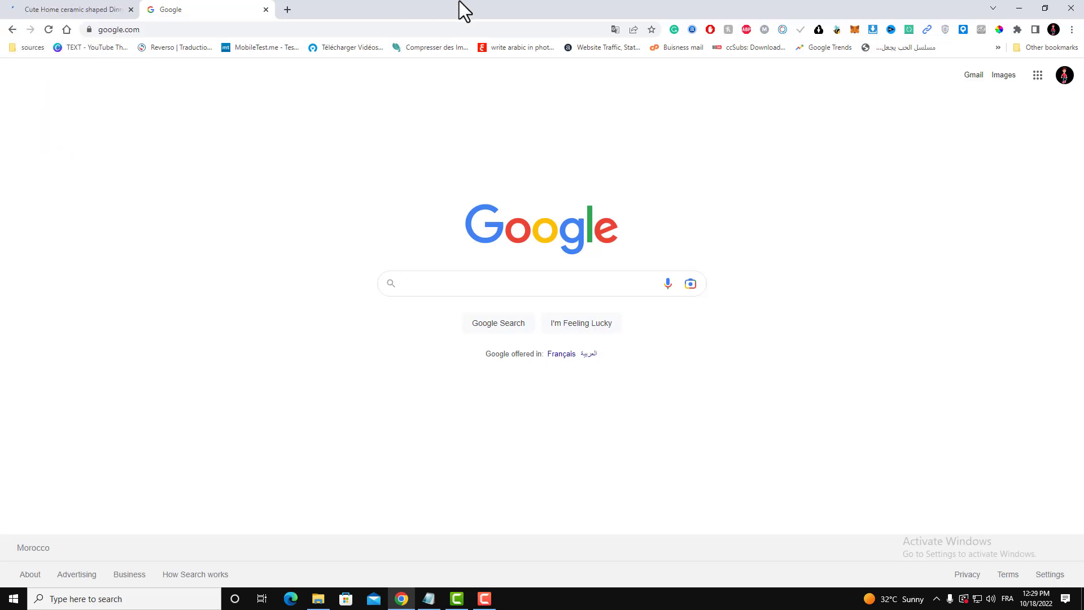
# - Copy the product title 'Cute Home ceramic shaped Dinner Plate' from the cornervibe.com page
pyautogui.click(88, 3)
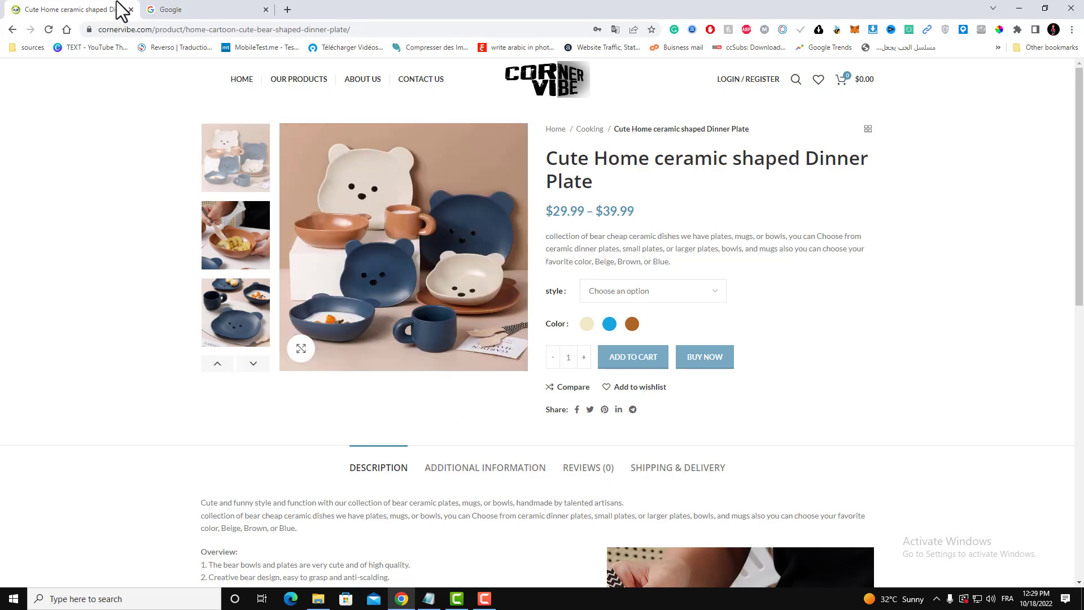
pyautogui.tripleClick(588, 164)
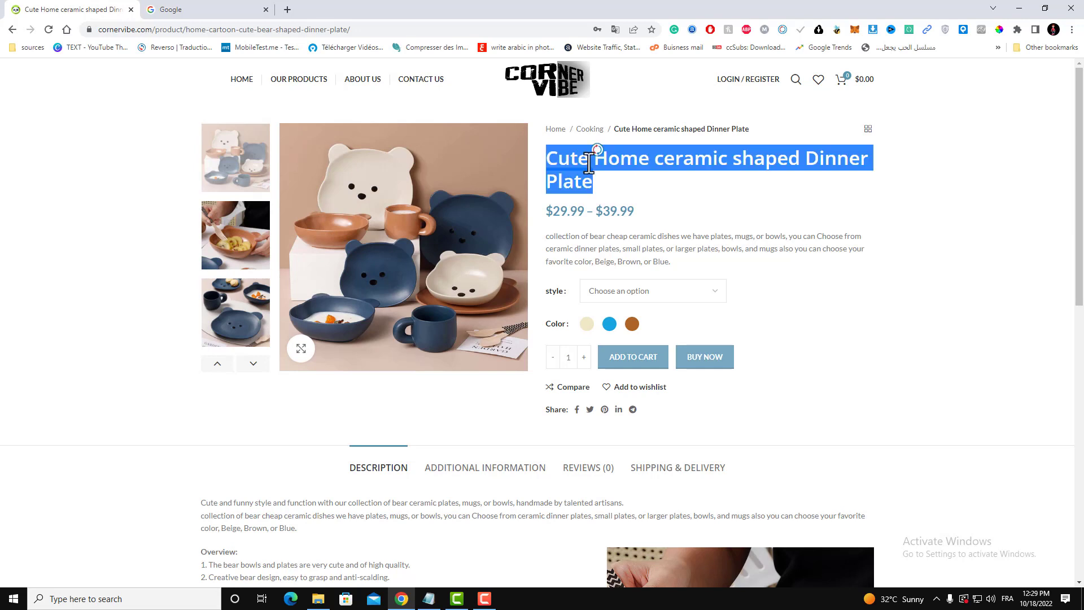
pyautogui.rightClick(585, 162)
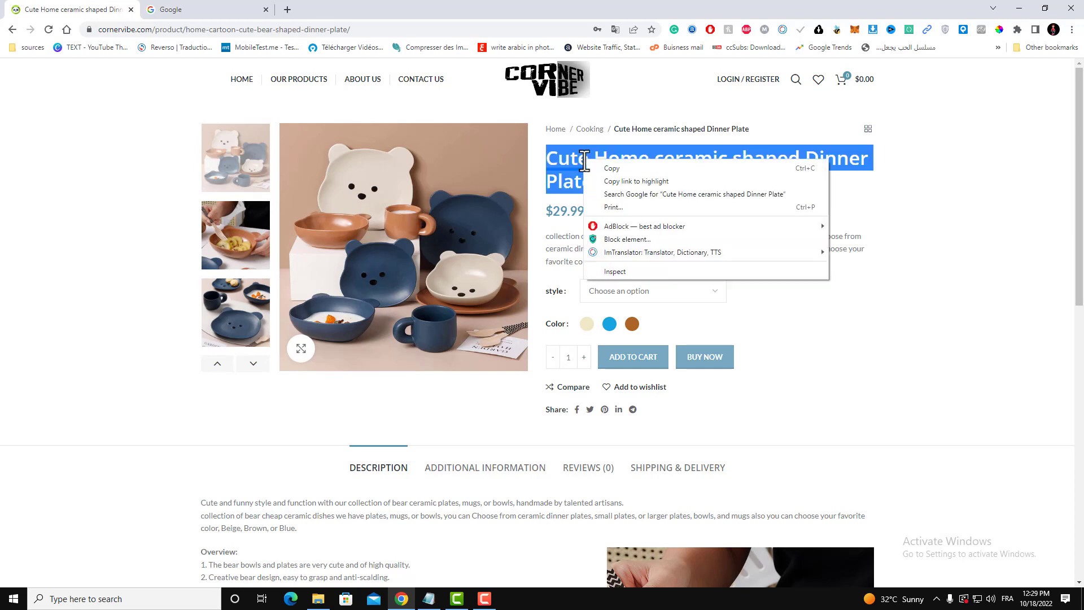
pyautogui.click(617, 167)
# - Search Google for the copied product title and look over the results
pyautogui.click(247, 11)
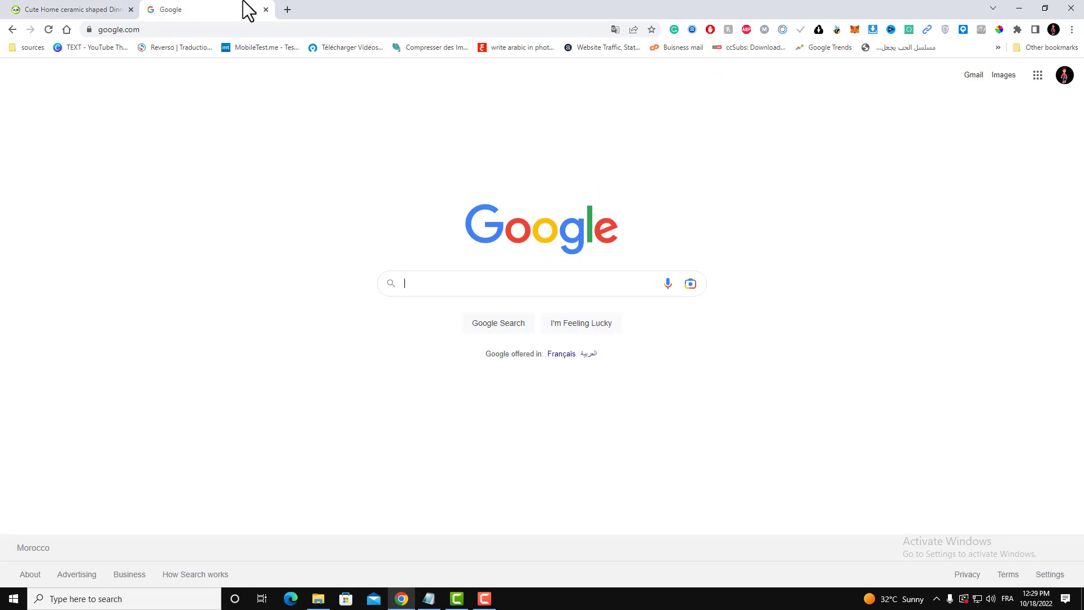
pyautogui.hotkey('ctrl', 'v')
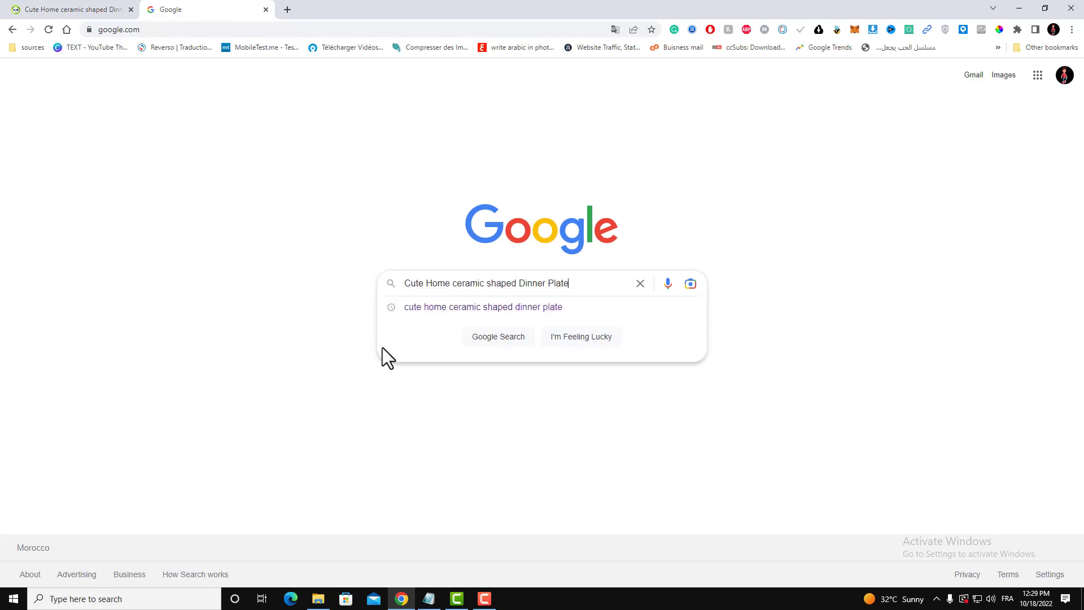
pyautogui.press('Return')
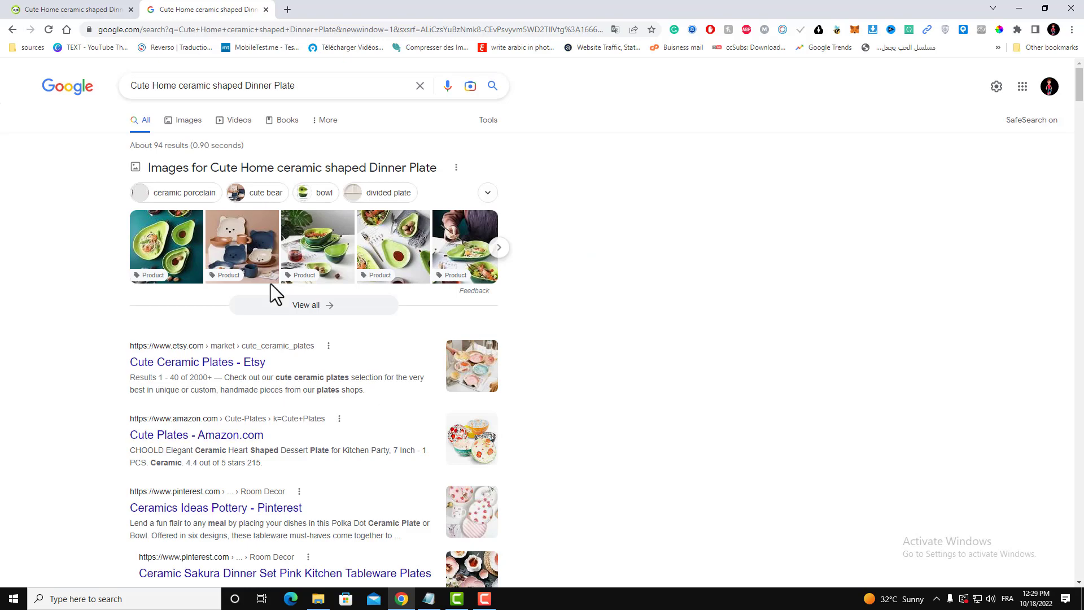
pyautogui.scroll(-13, 371, 534)
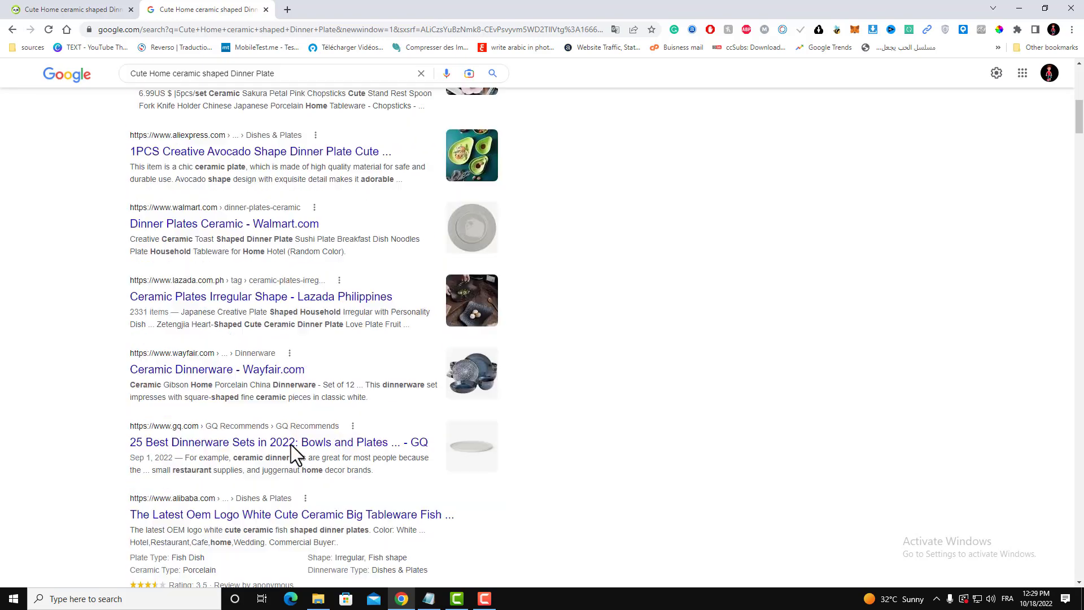
pyautogui.scroll(13, 290, 445)
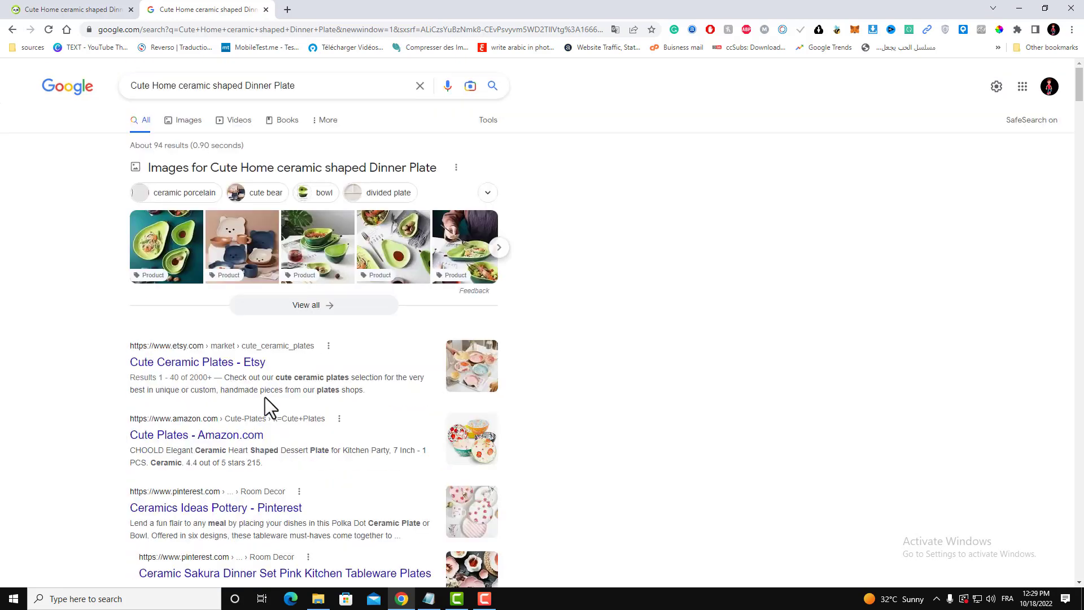
pyautogui.click(50, 9)
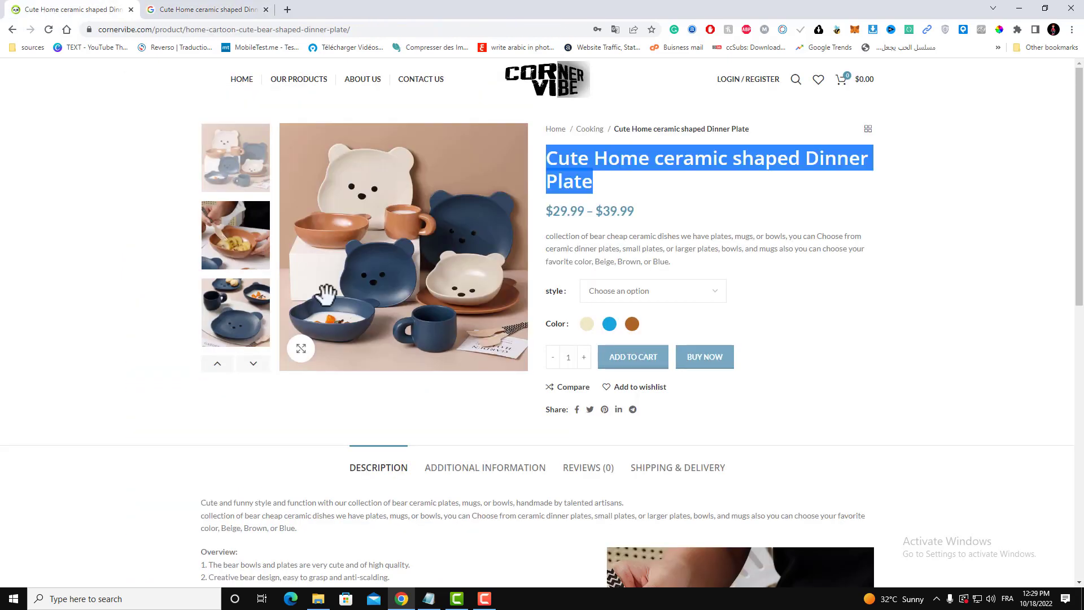
pyautogui.click(177, 6)
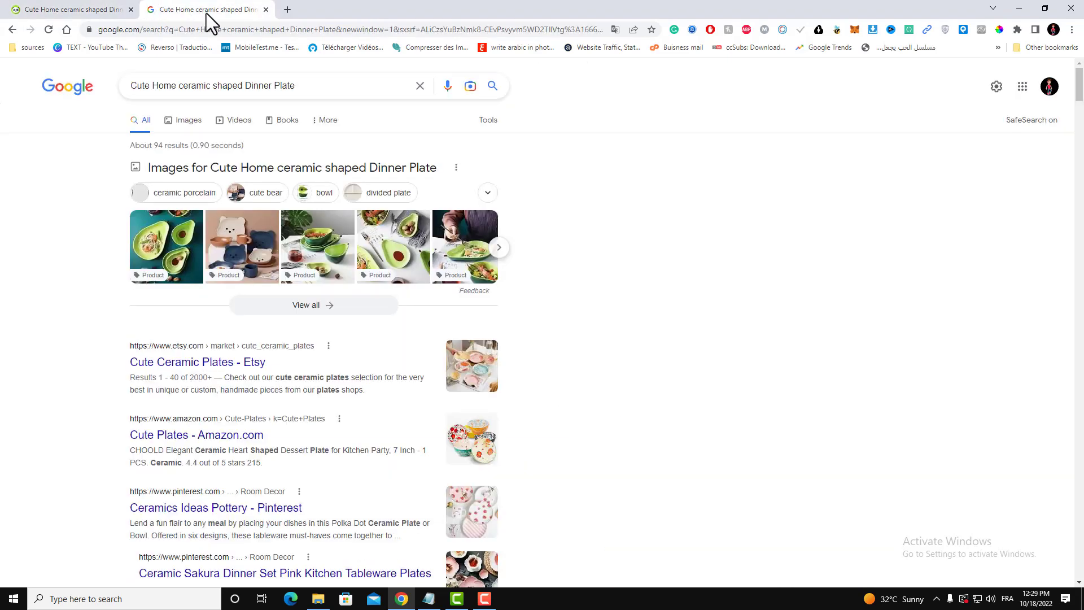
# - Replace the query with 'search console' and run the search
pyautogui.tripleClick(248, 88)
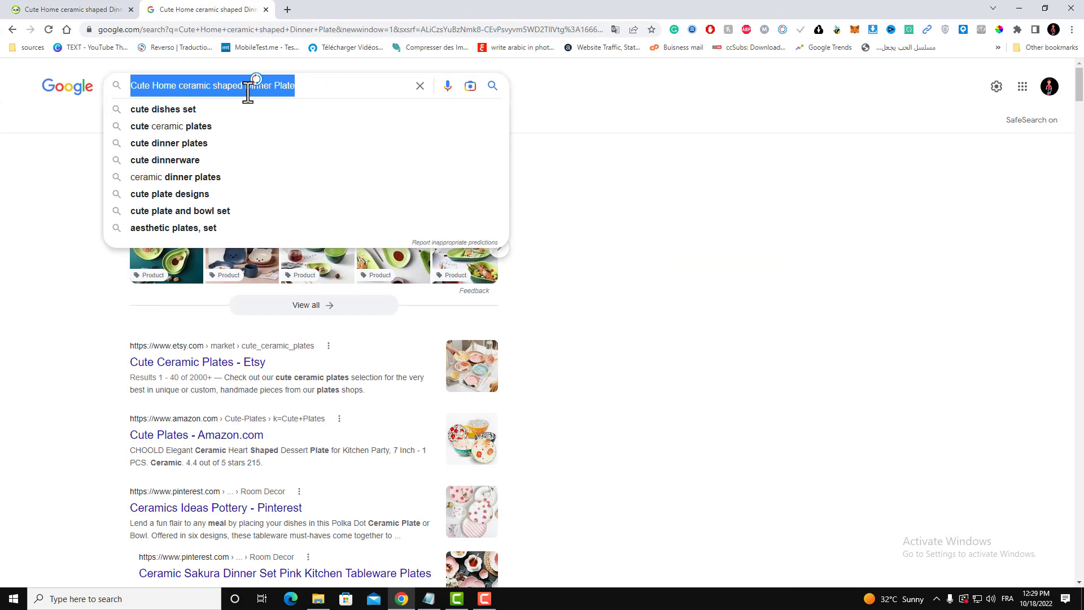
pyautogui.press('BackSpace')
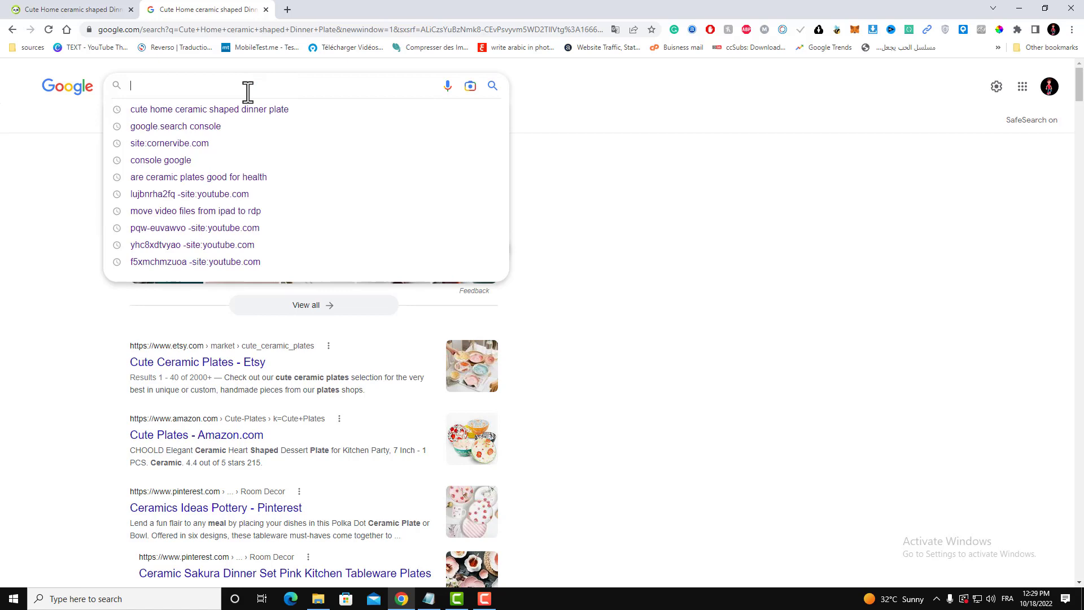
pyautogui.write('search')
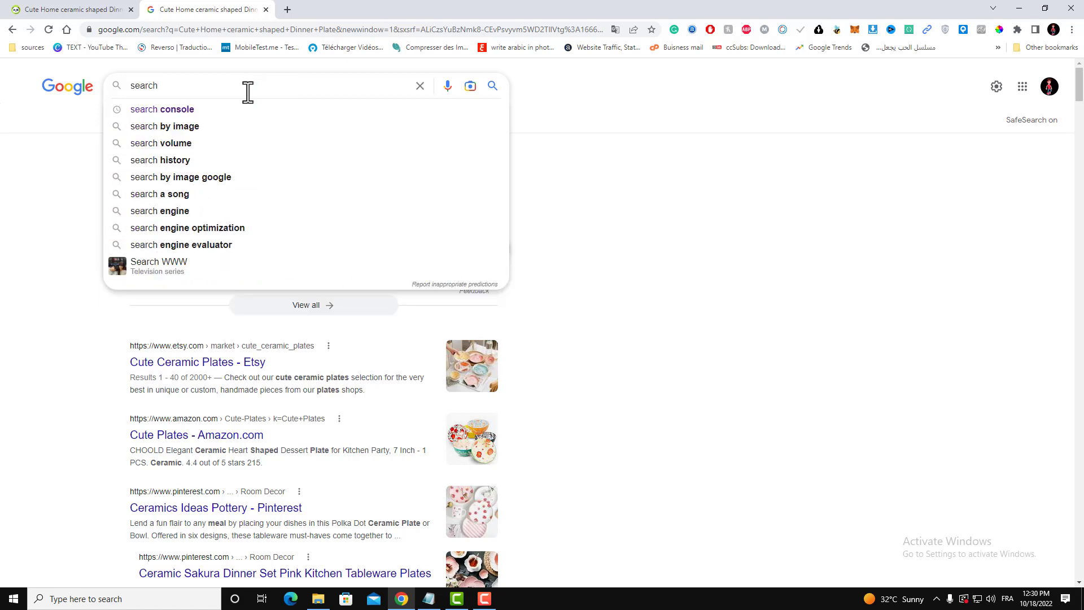
pyautogui.write(' con')
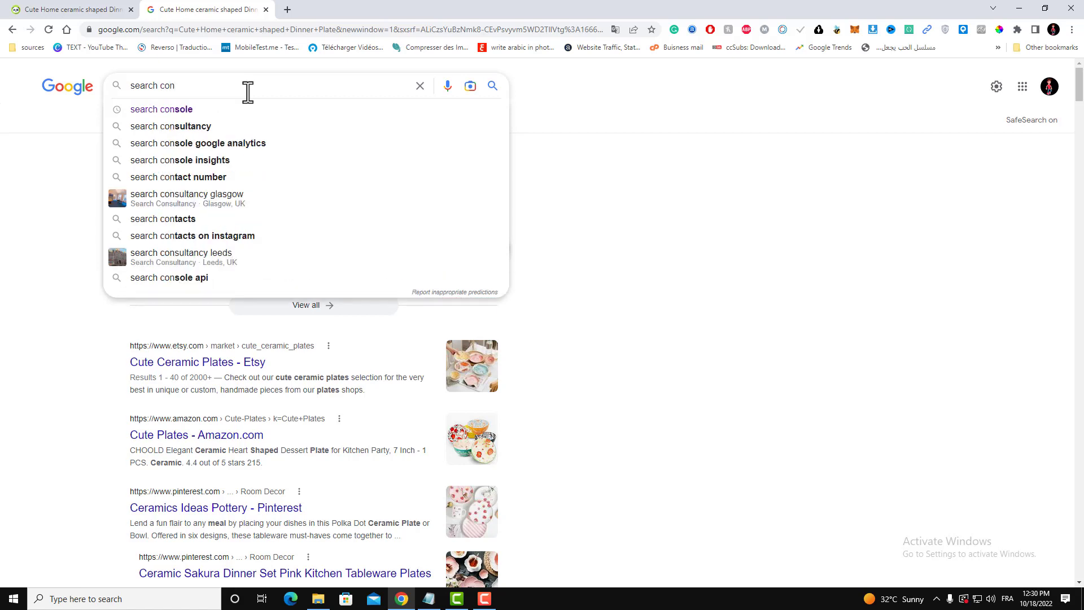
pyautogui.write('sole')
pyautogui.press('Return')
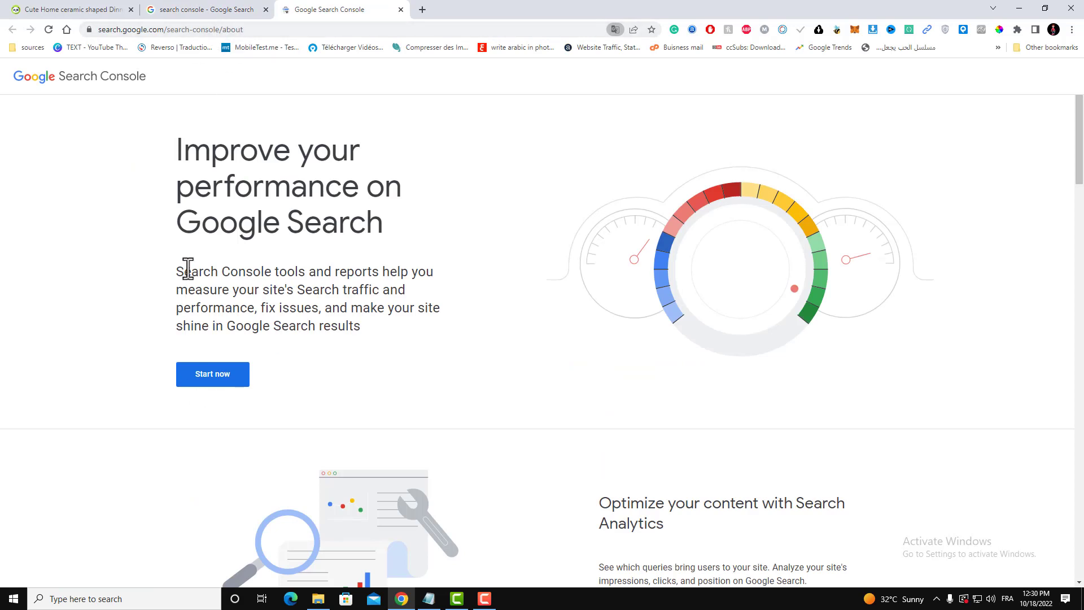
# - Start Search Console, cancel the Add property dialog, and select the cornervibe.com domain property
pyautogui.click(198, 383)
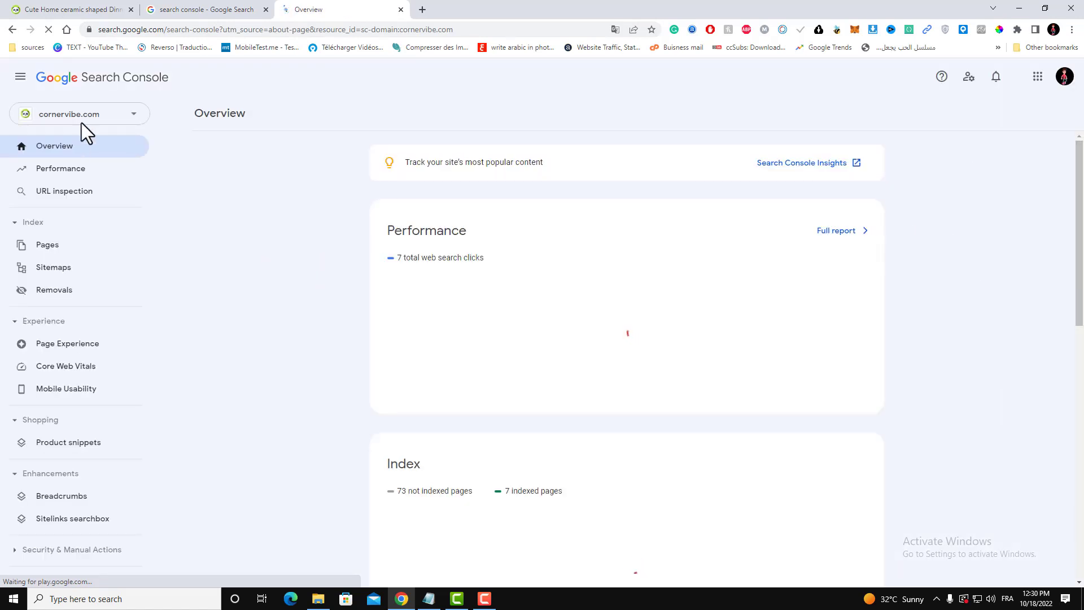
pyautogui.click(132, 116)
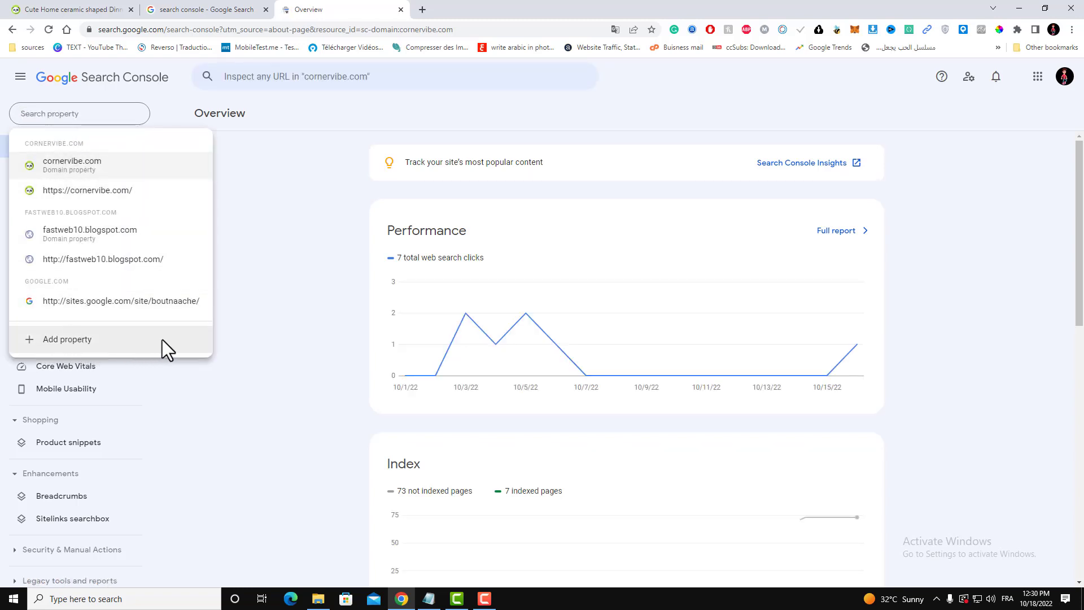
pyautogui.click(46, 336)
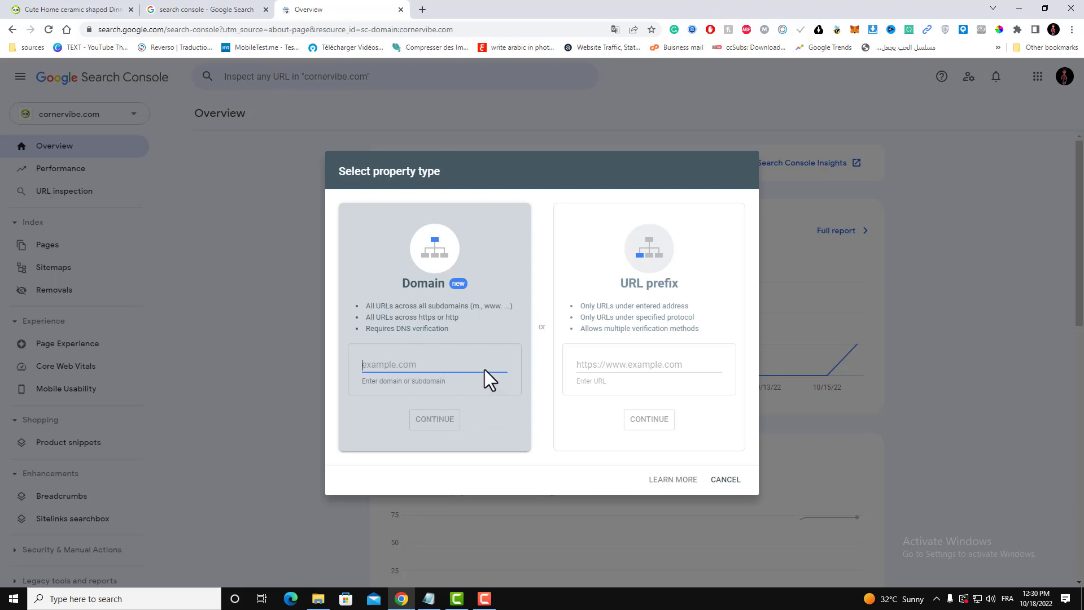
pyautogui.click(717, 481)
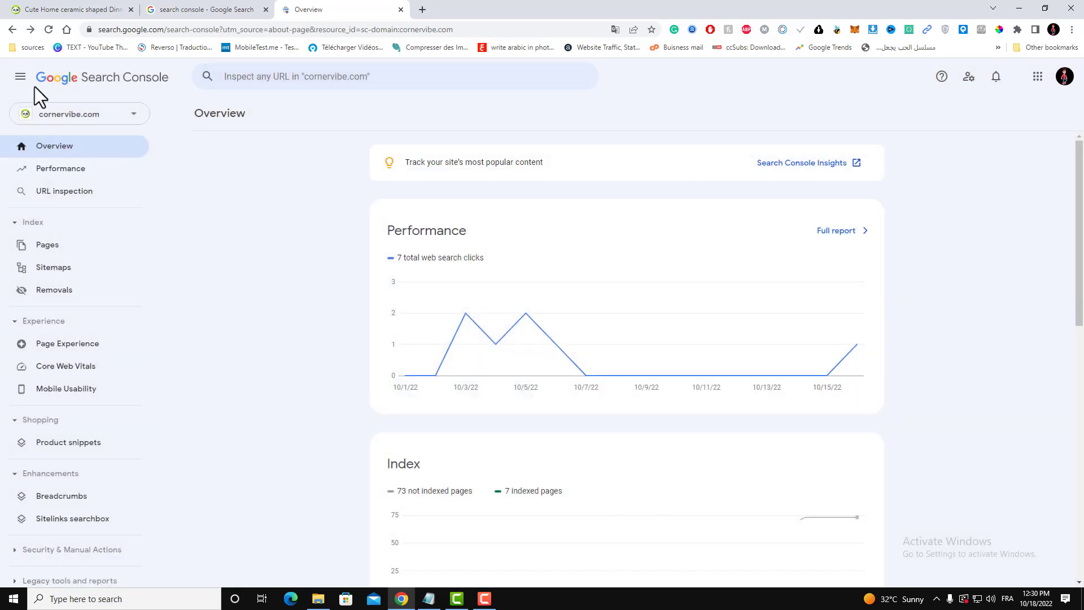
pyautogui.click(111, 114)
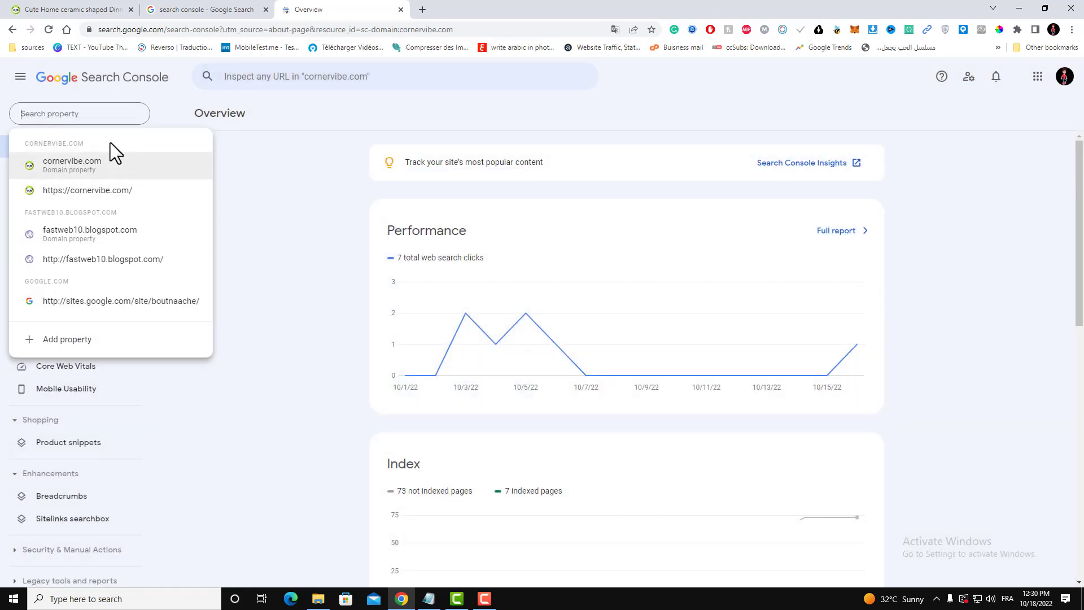
pyautogui.click(79, 163)
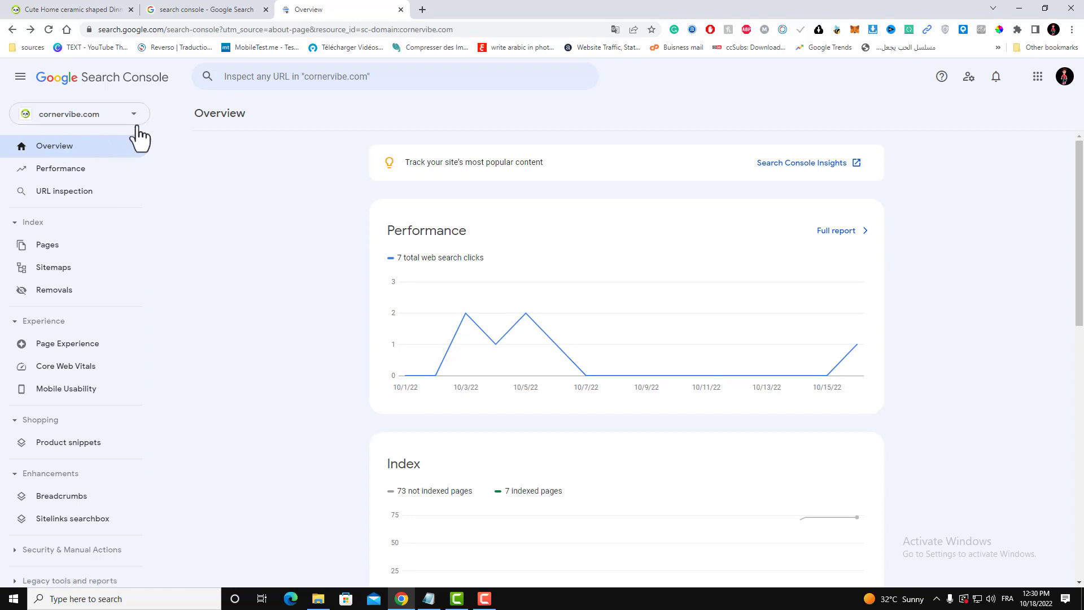
# - Open the Sitemaps report, then select the domain in the dinner plate page's address bar
pyautogui.click(56, 273)
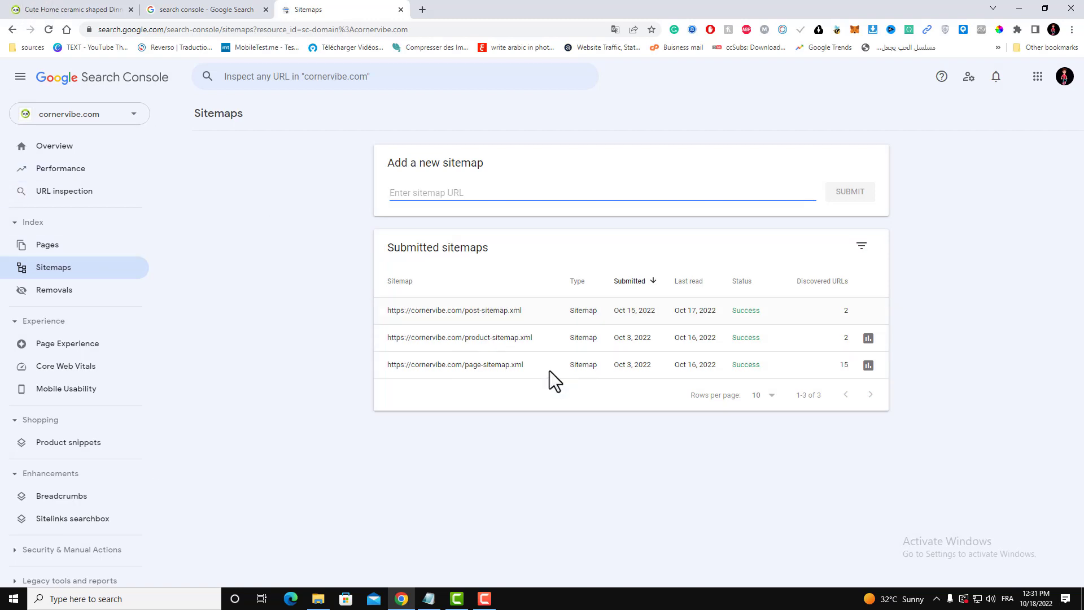
pyautogui.click(65, 3)
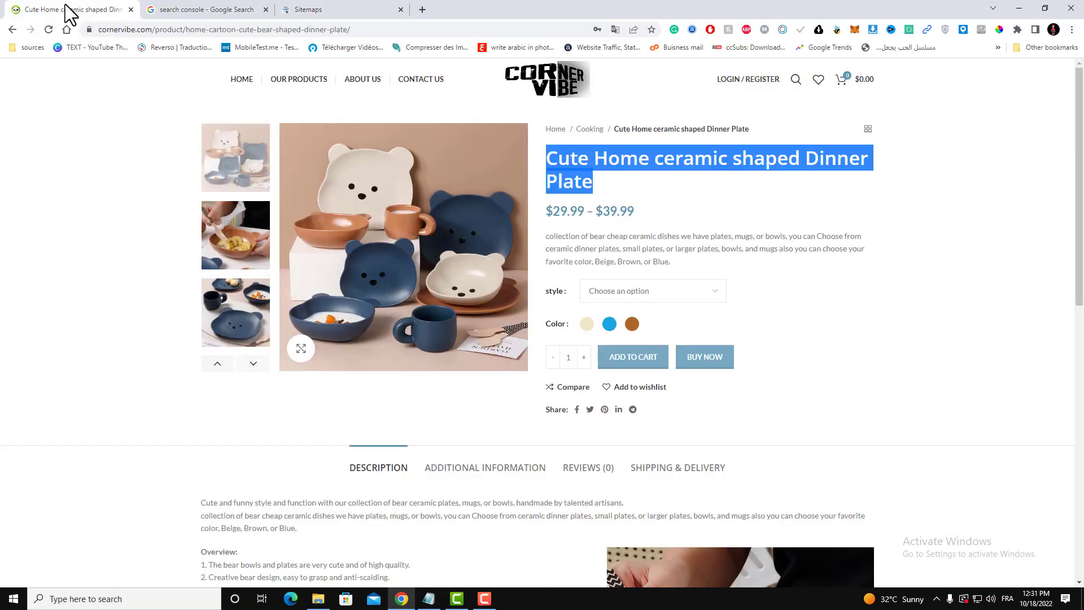
pyautogui.doubleClick(111, 26)
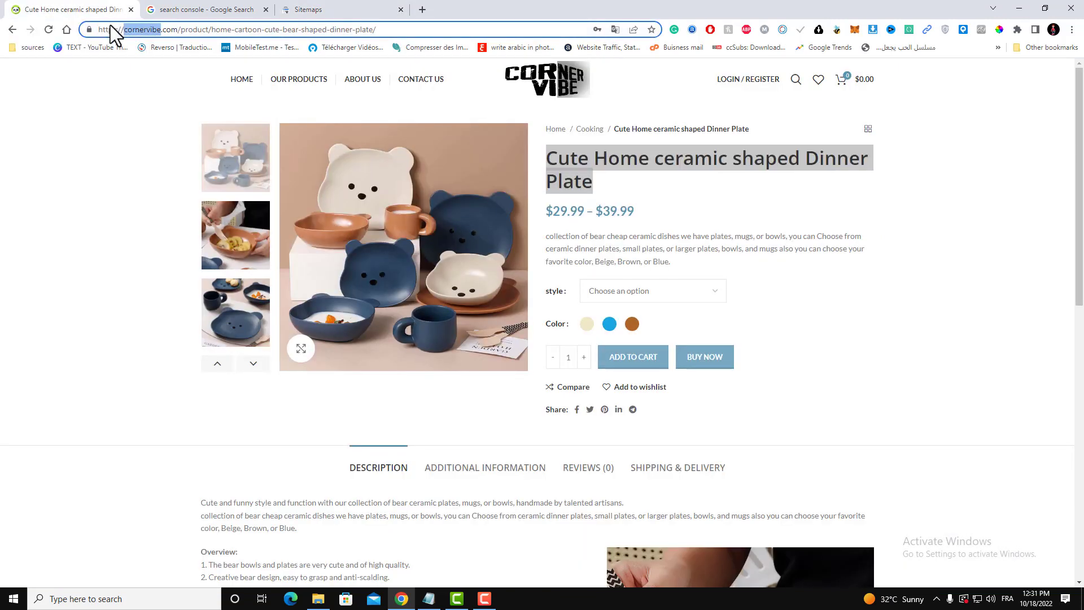
# - Load cornervibe.com/sitemap.xml in the Google tab
pyautogui.click(182, 4)
pyautogui.click(168, 27)
pyautogui.write('cornervibe.com')
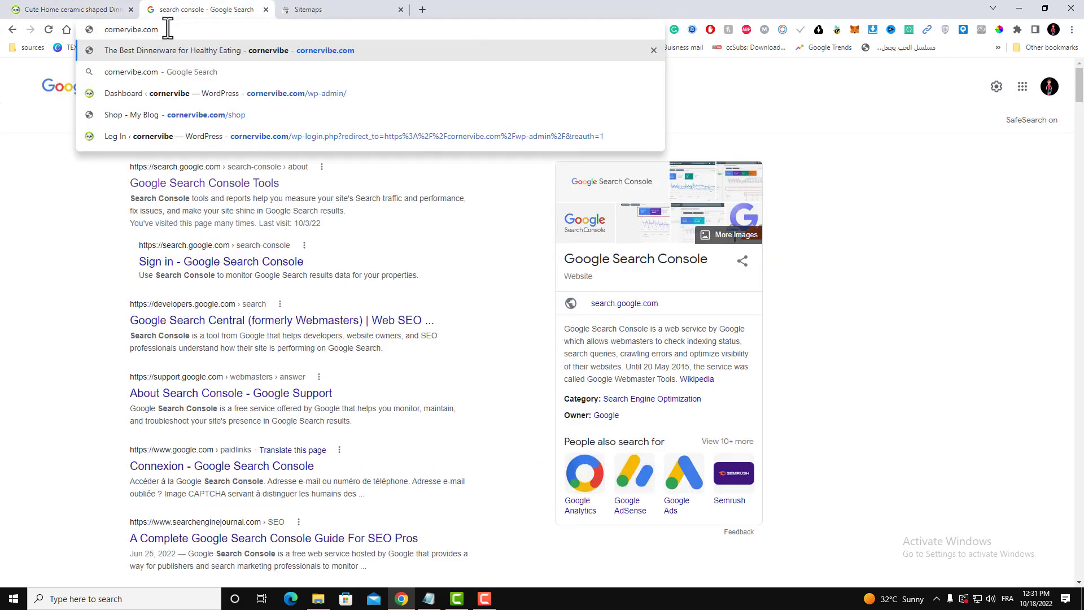
pyautogui.write('/si')
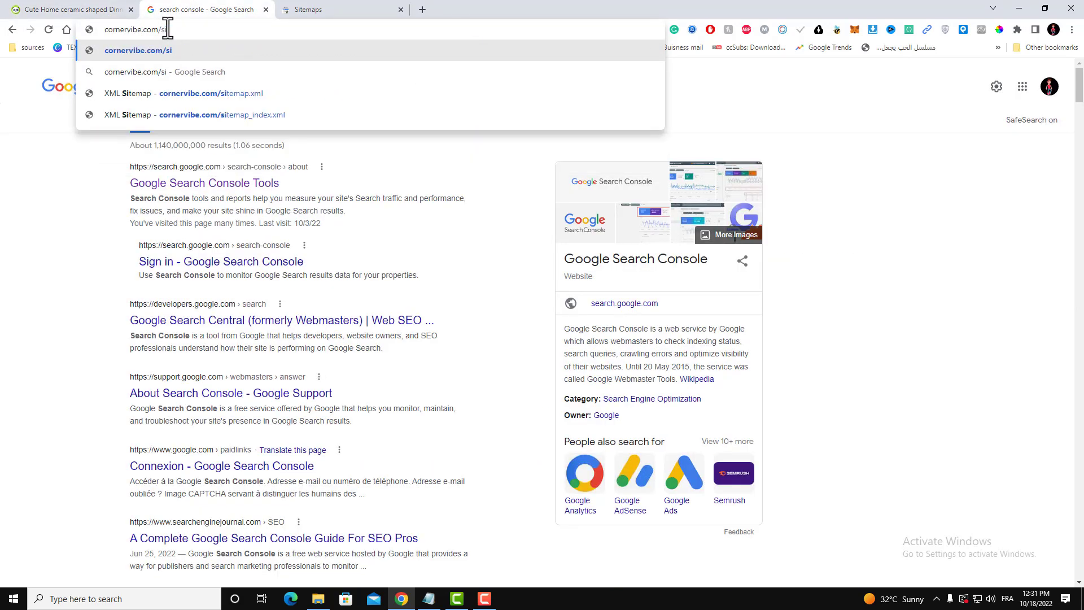
pyautogui.write('temap')
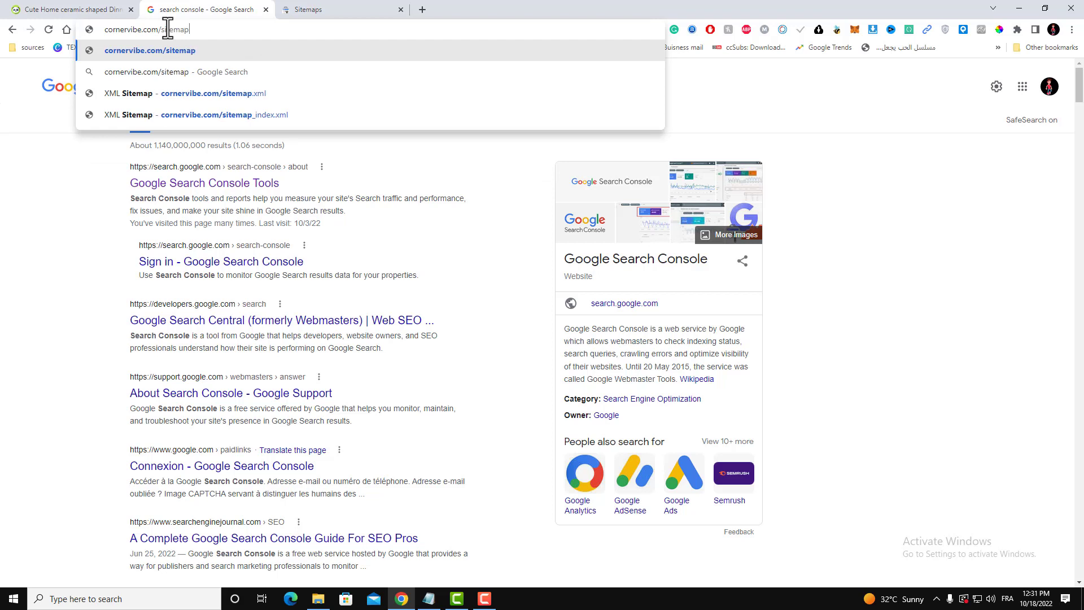
pyautogui.write('.')
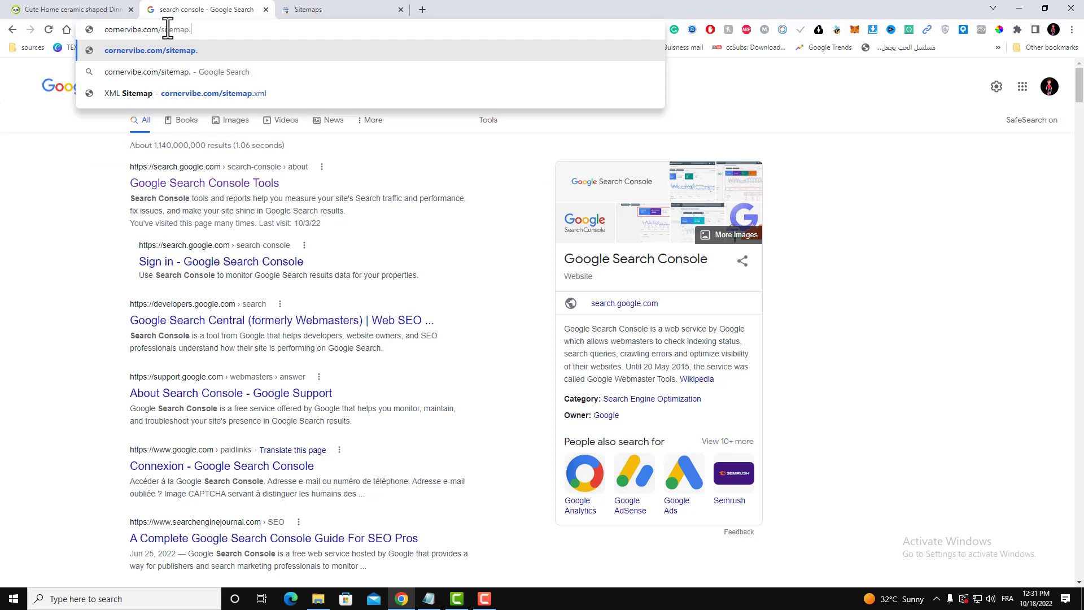
pyautogui.write('xml')
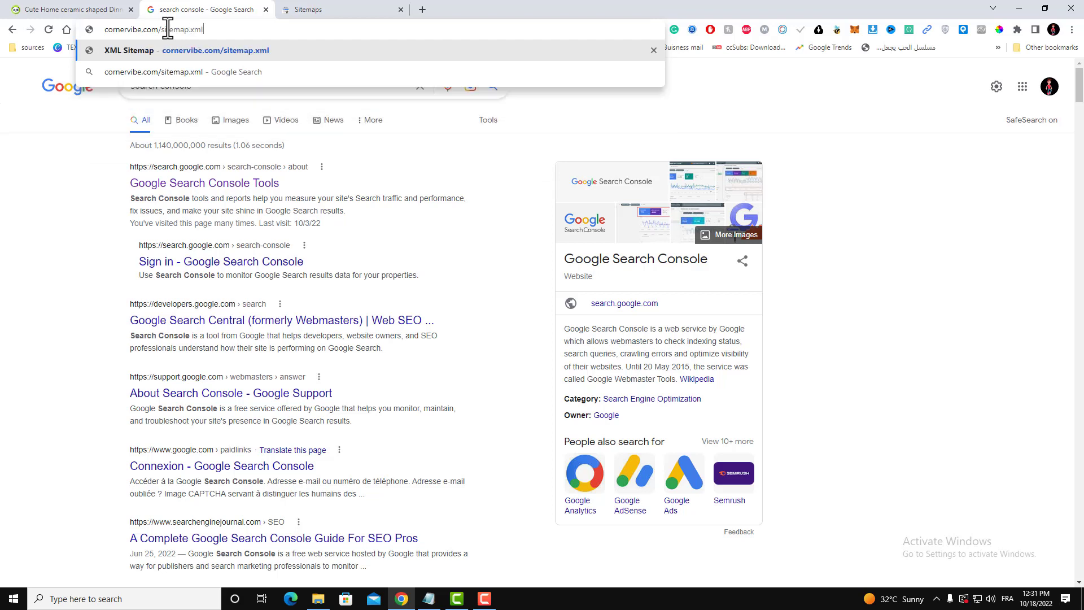
pyautogui.press('Return')
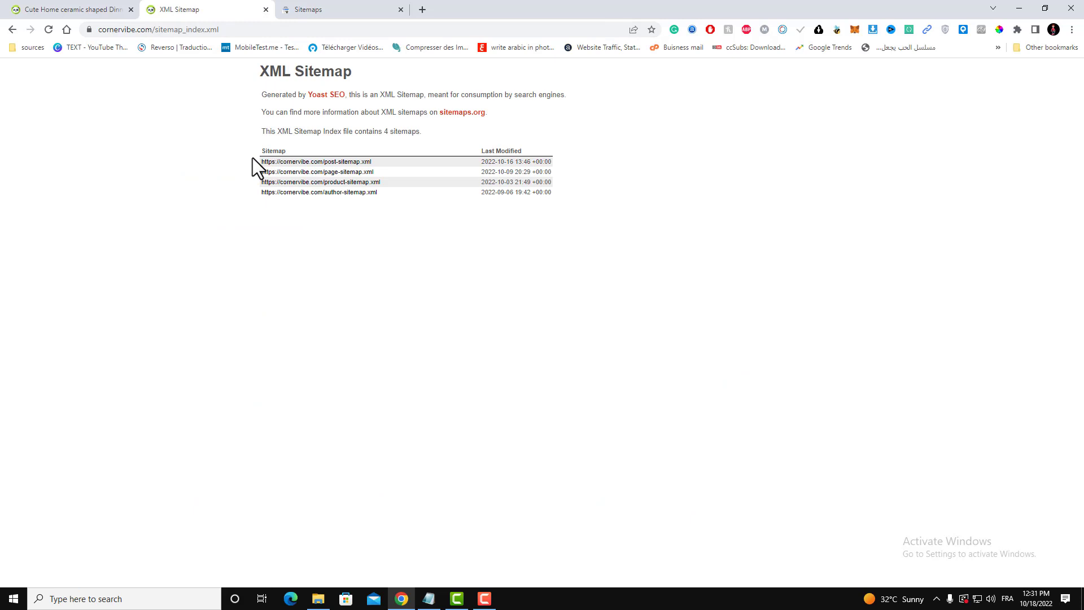
# - Review the four listed sitemap URLs and return to the Sitemaps report
pyautogui.moveTo(253, 158); pyautogui.dragTo(408, 198)
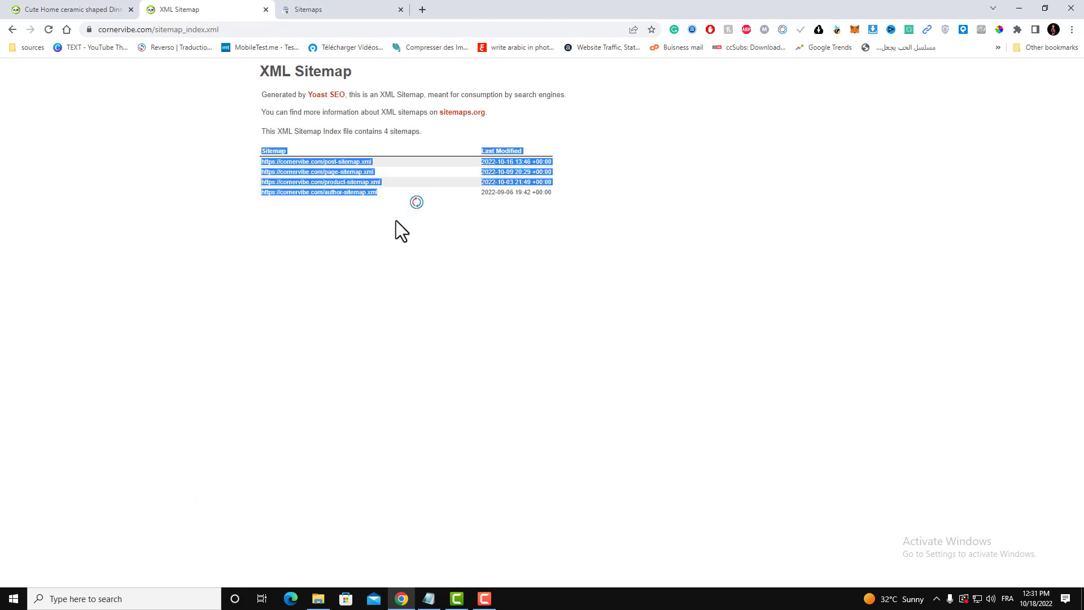
pyautogui.click(395, 220)
pyautogui.moveTo(255, 161); pyautogui.dragTo(384, 160)
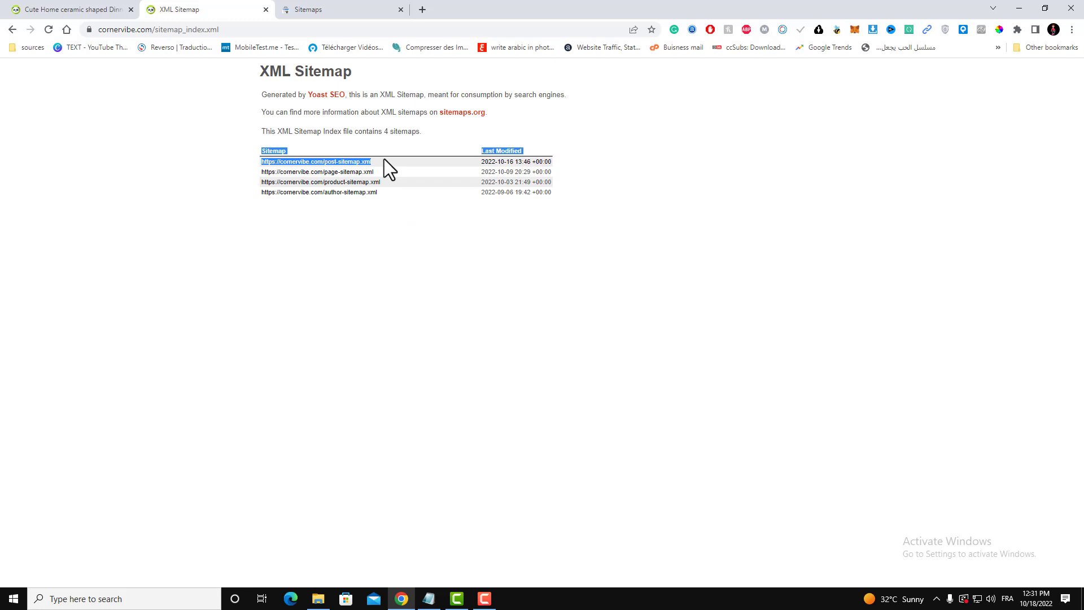
pyautogui.click(305, 8)
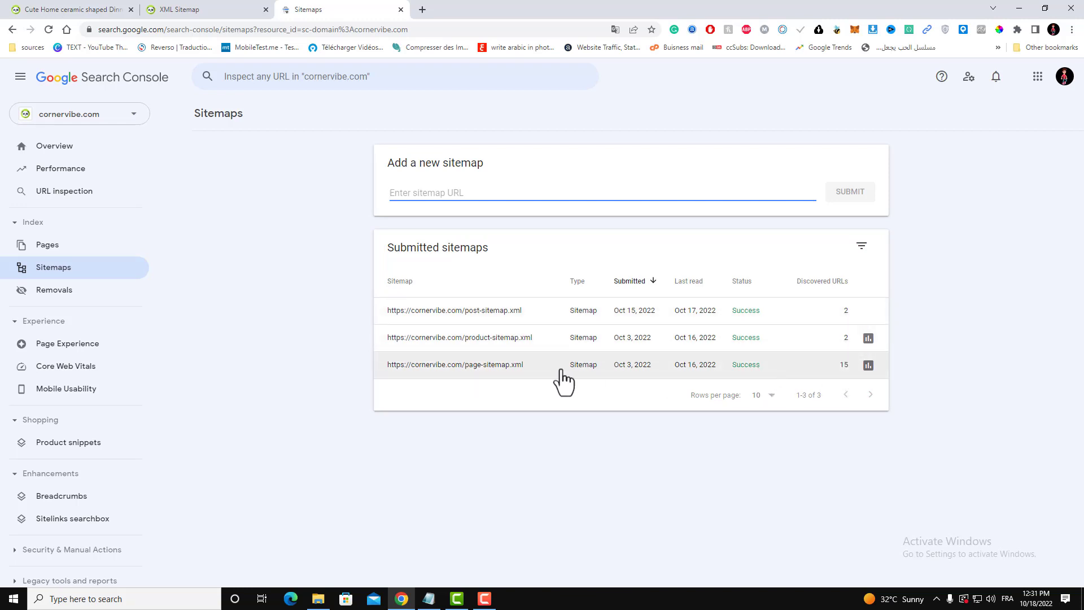
# - Inspect the dinner plate product page URL, taken from its address bar, in URL Inspection
pyautogui.click(62, 148)
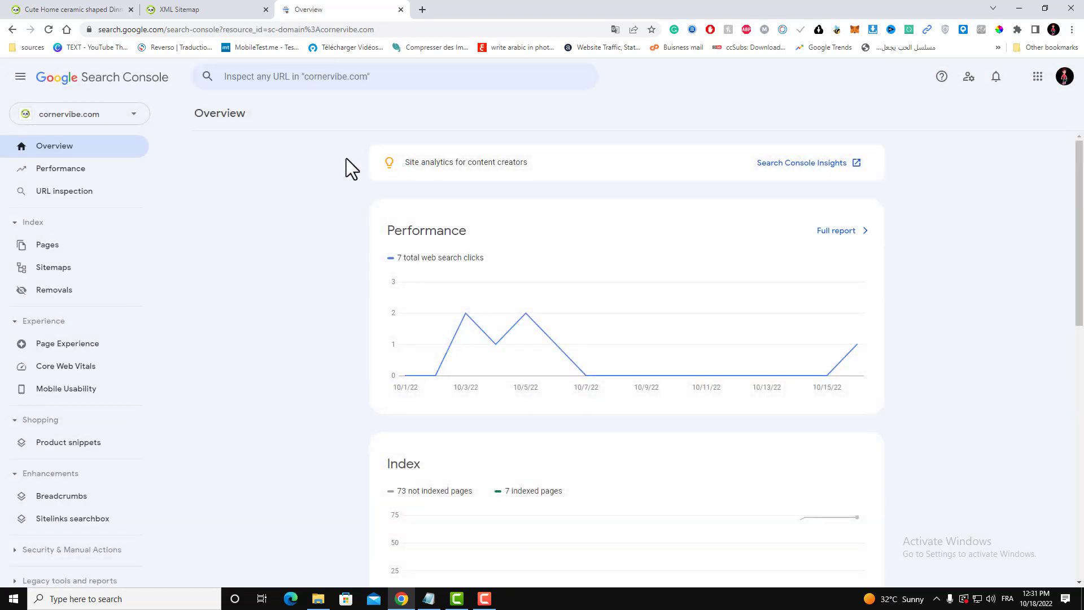
pyautogui.click(254, 75)
pyautogui.click(37, 6)
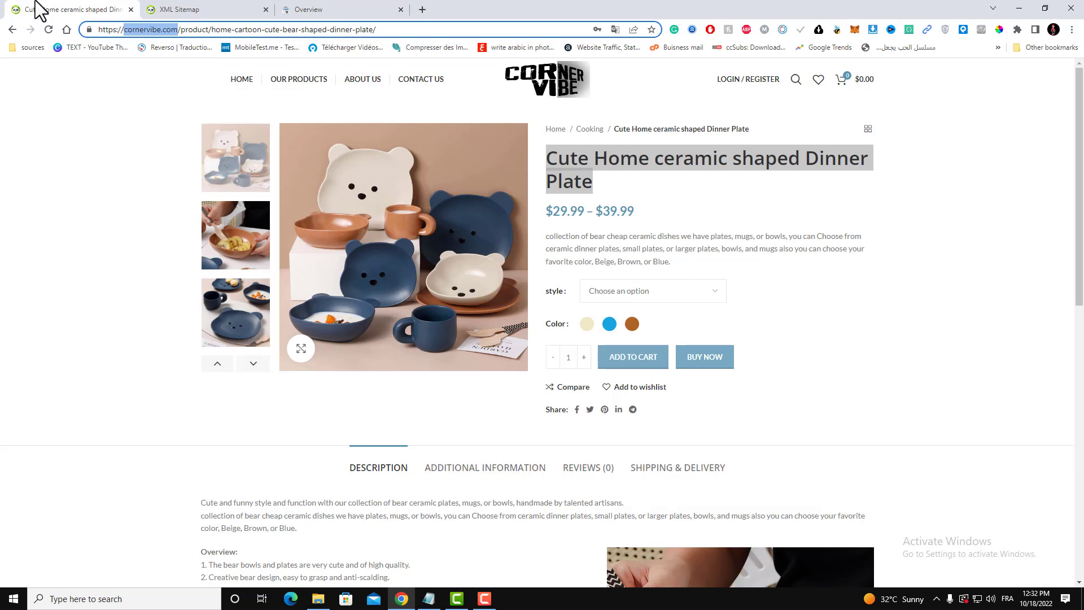
pyautogui.click(204, 26)
pyautogui.hotkey('ctrl', 'c')
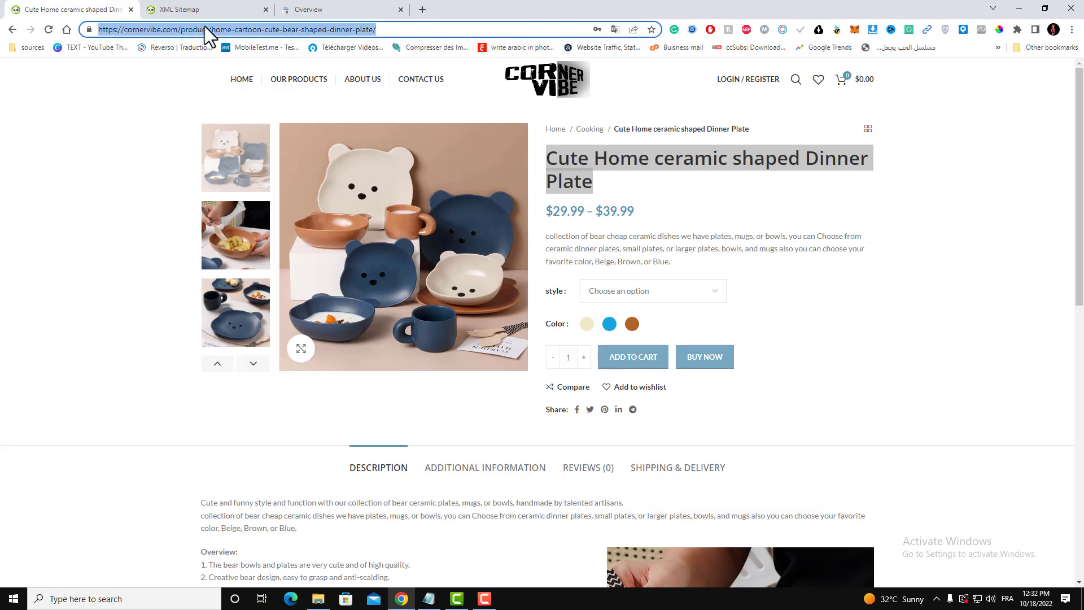
pyautogui.click(319, 10)
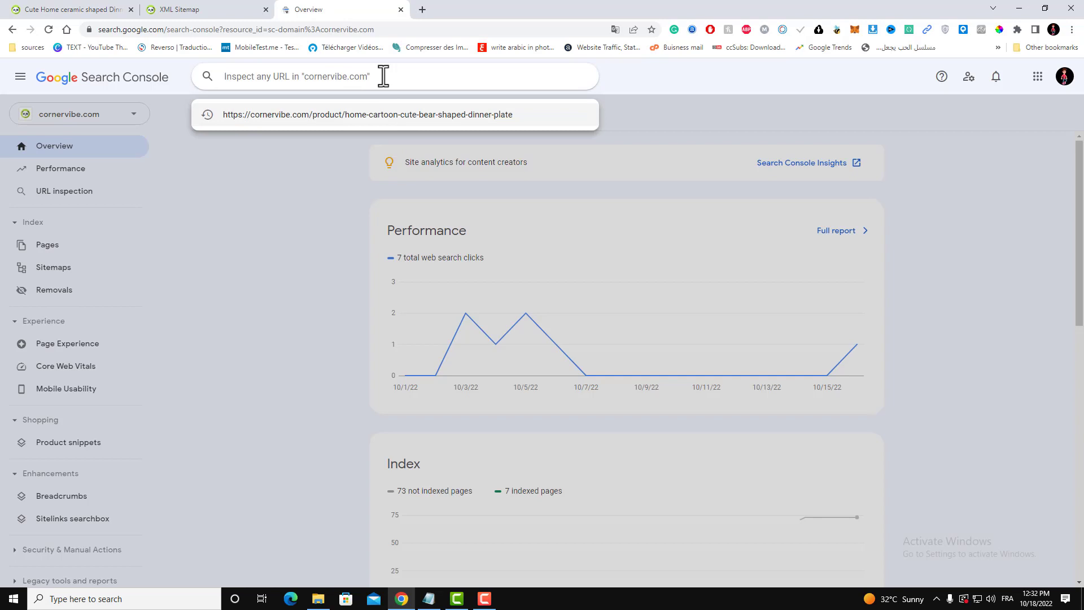
pyautogui.hotkey('ctrl', 'v')
pyautogui.click(206, 77)
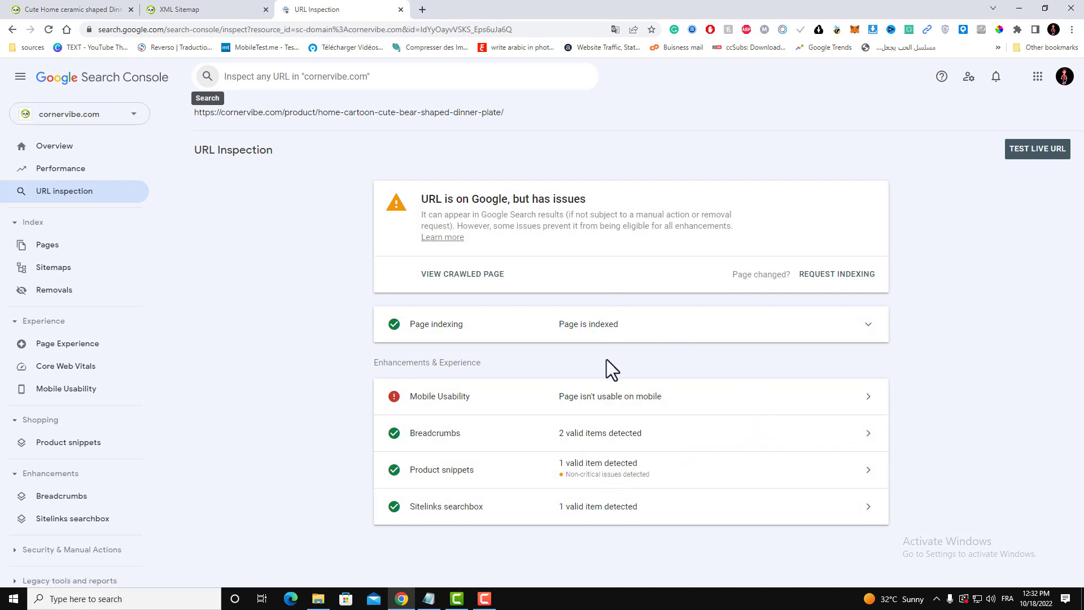
pyautogui.click(826, 398)
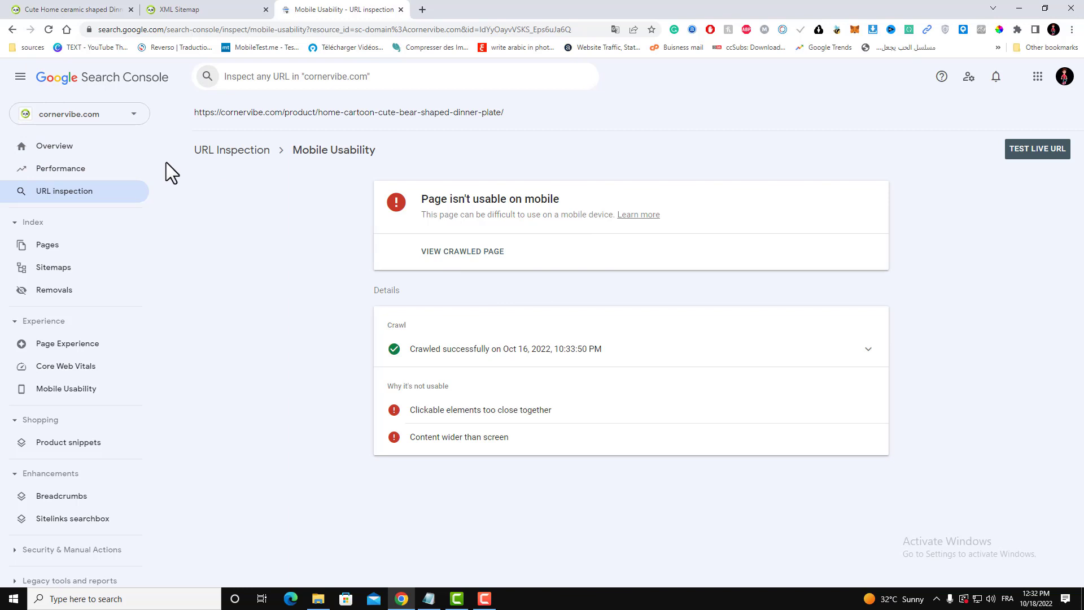
pyautogui.click(238, 155)
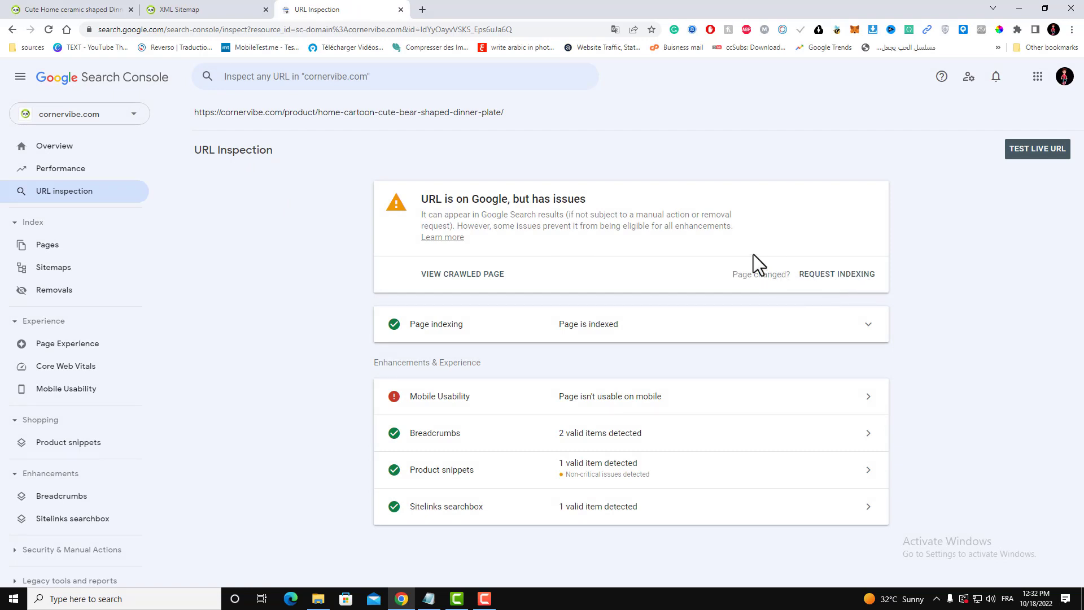
# - Request indexing for the dinner plate product URL and dismiss the confirmation with GOT IT
pyautogui.click(836, 282)
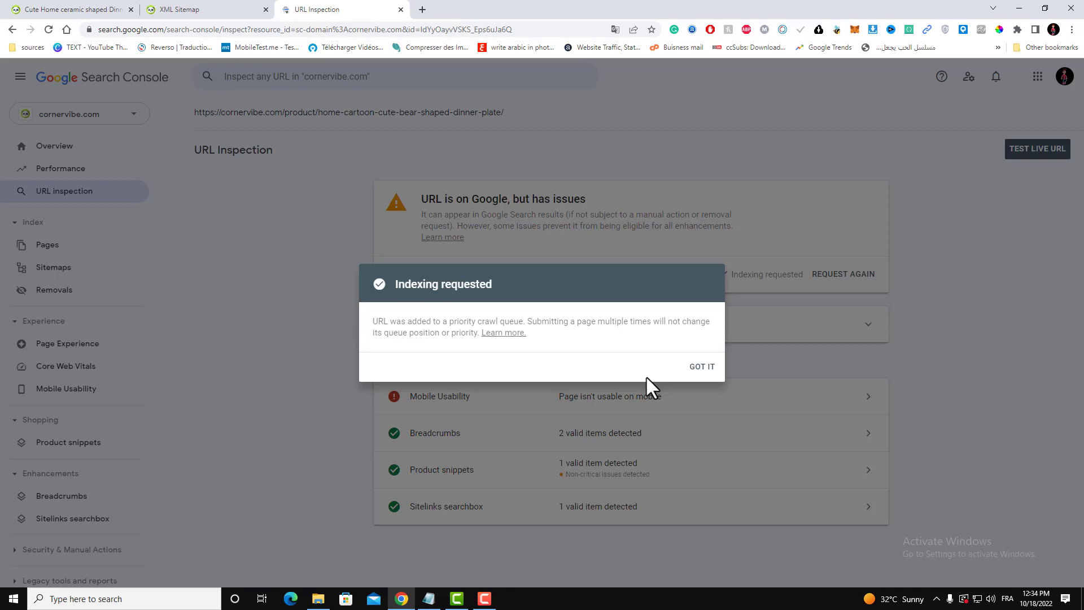
pyautogui.click(697, 370)
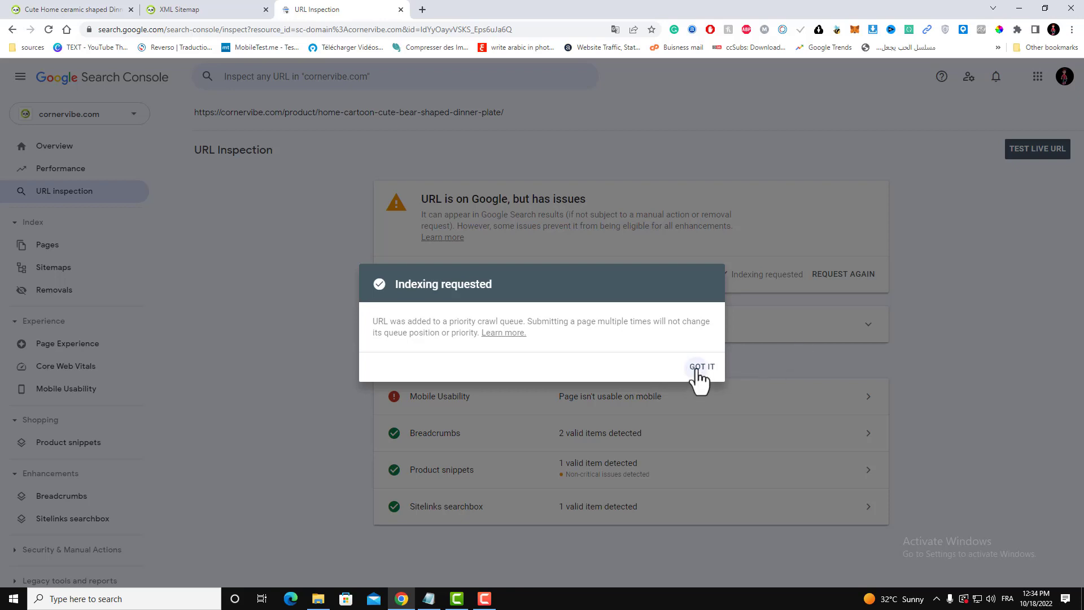